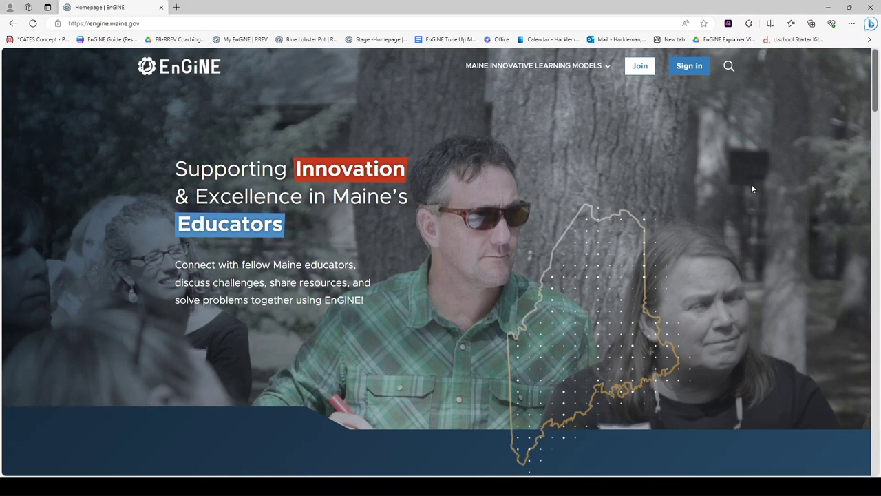
Sign in to the EnGiNE site with the prefilled account credentials
{"action": "left_click", "coordinate": [689, 66]}
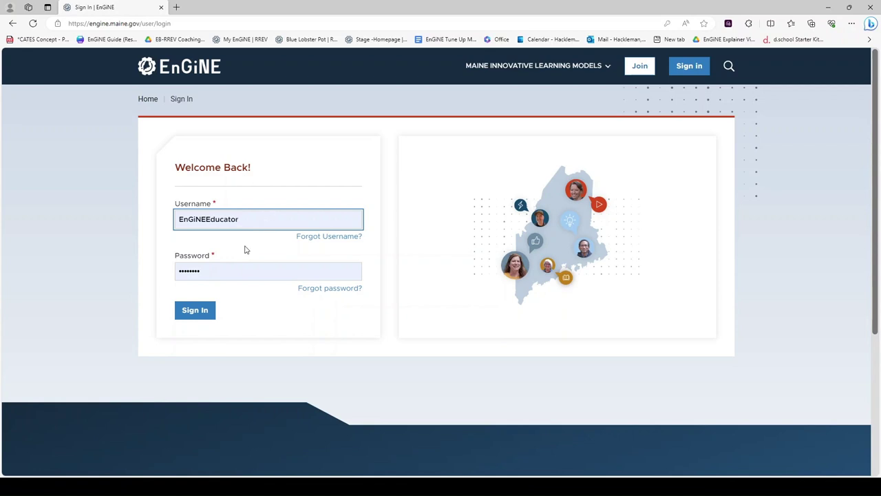
{"action": "left_click", "coordinate": [194, 311]}
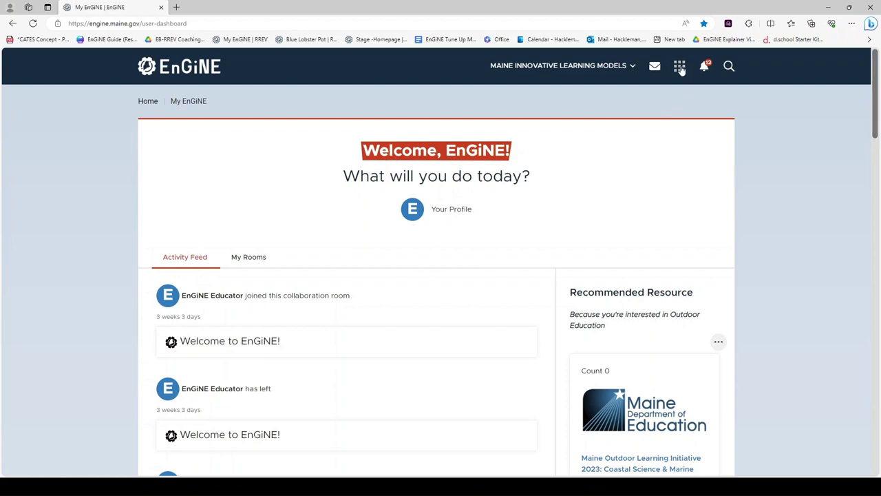
Show the collaboration rooms under My Rooms on the My EnGiNE dashboard
{"action": "left_click", "coordinate": [679, 68]}
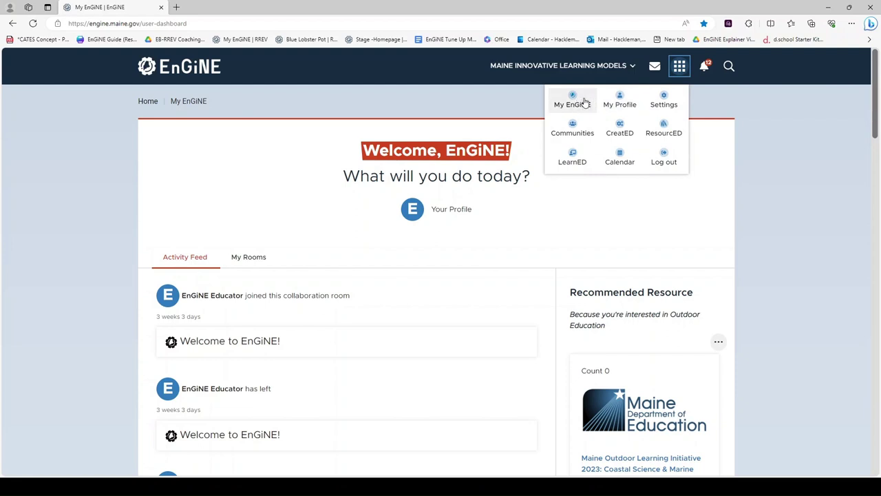
{"action": "left_click", "coordinate": [190, 234]}
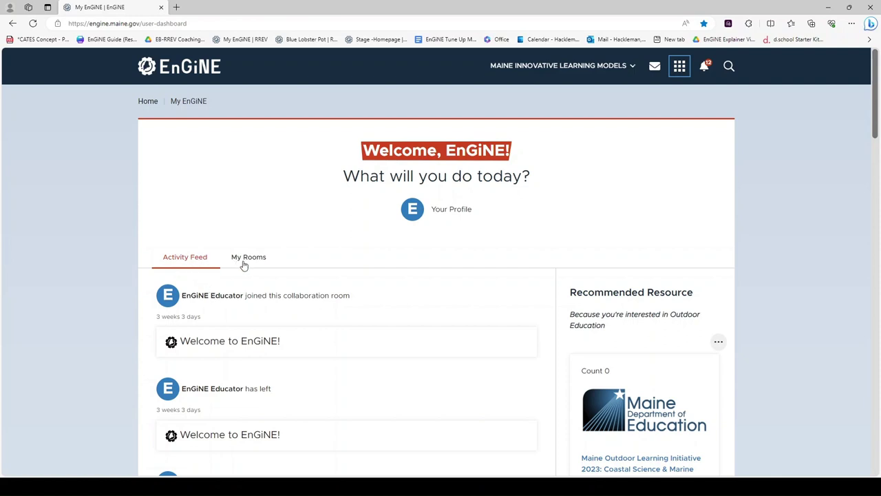
{"action": "left_click", "coordinate": [249, 257]}
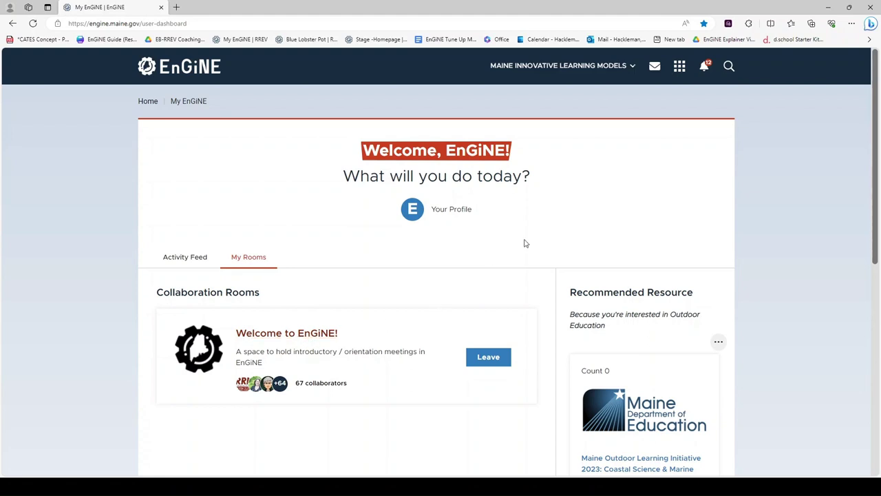
{"action": "left_click", "coordinate": [680, 67]}
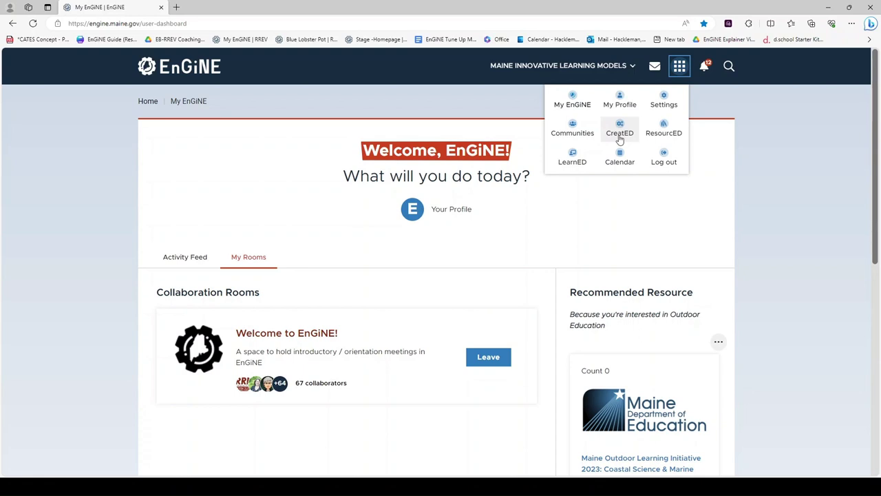
{"action": "left_click", "coordinate": [634, 253]}
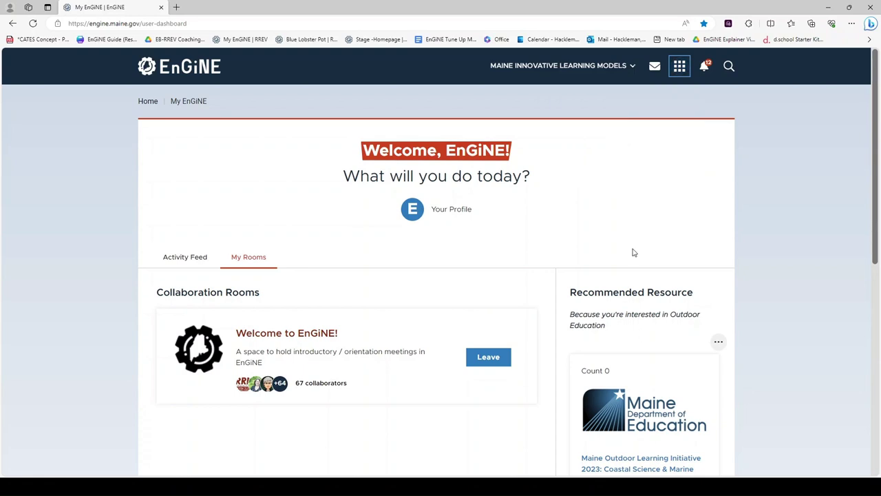
{"action": "left_click_drag", "start_coordinate": [570, 293], "coordinate": [696, 289]}
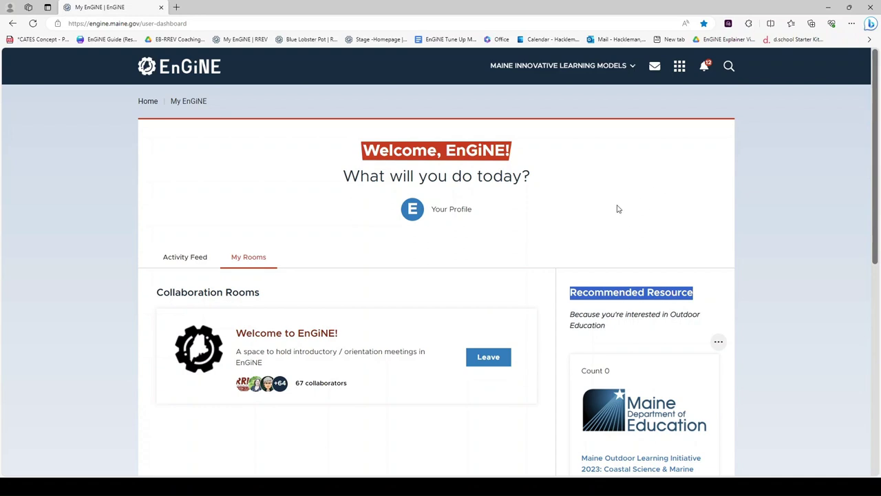
{"action": "left_click", "coordinate": [618, 207]}
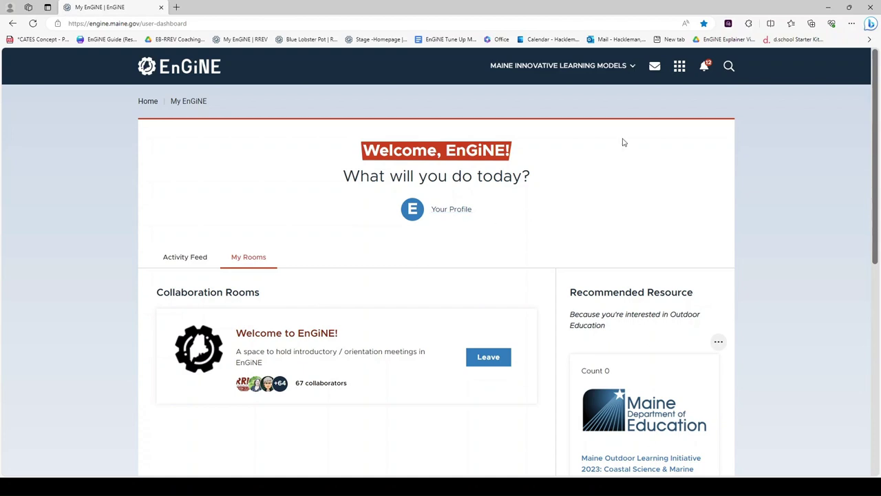
Open My Profile and review the profile stats, the account details and the About You section
{"action": "left_click", "coordinate": [680, 66]}
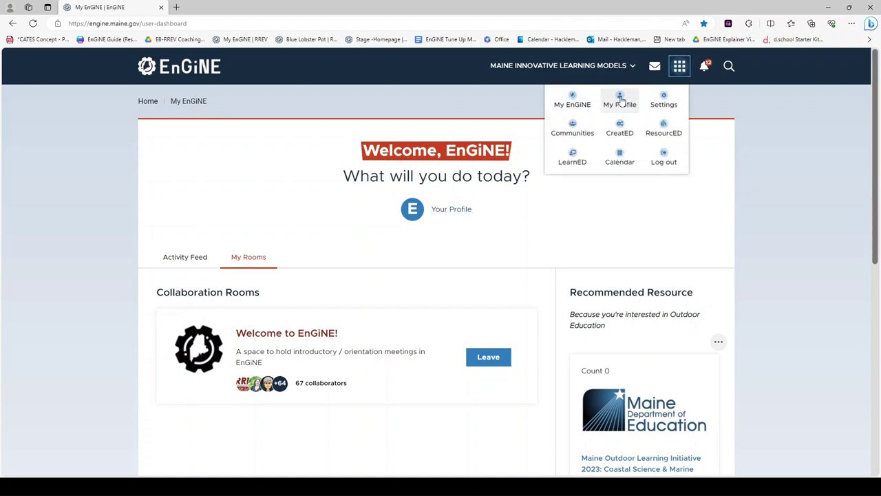
{"action": "left_click", "coordinate": [616, 103]}
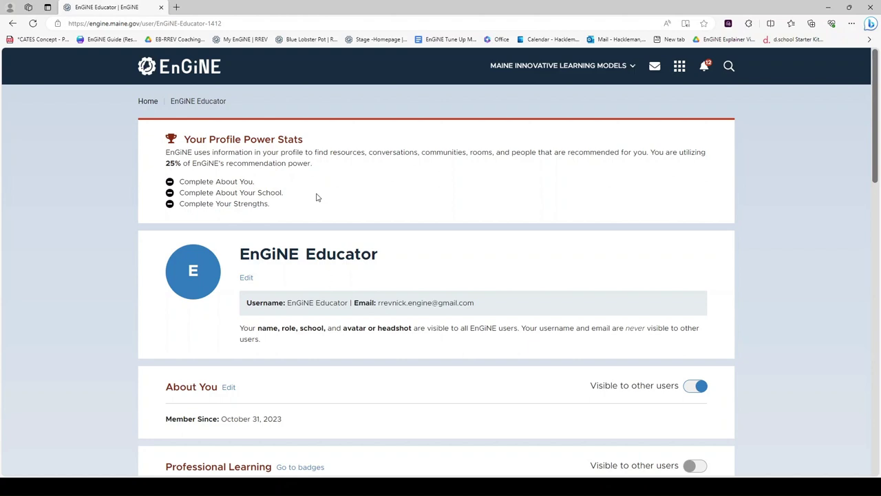
{"action": "scroll", "coordinate": [398, 191], "scroll_direction": "down", "scroll_amount": 2}
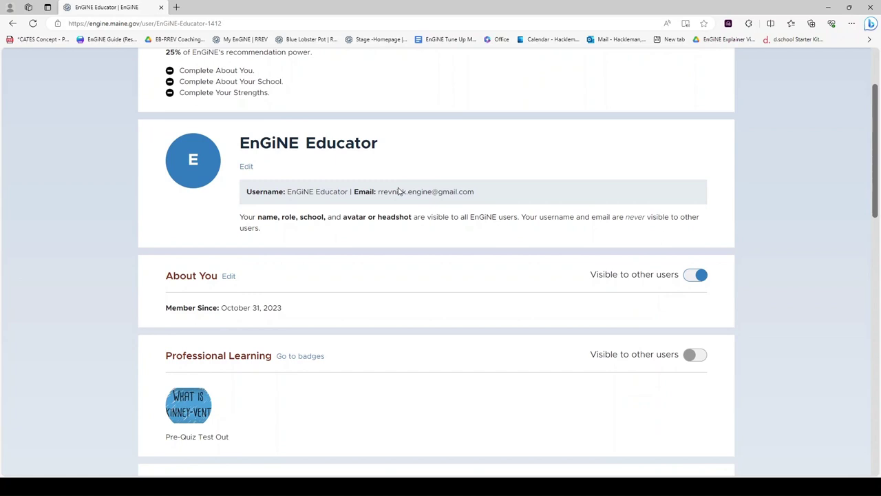
{"action": "scroll", "coordinate": [399, 191], "scroll_direction": "down", "scroll_amount": 1}
{"action": "scroll", "coordinate": [400, 190], "scroll_direction": "down", "scroll_amount": 1}
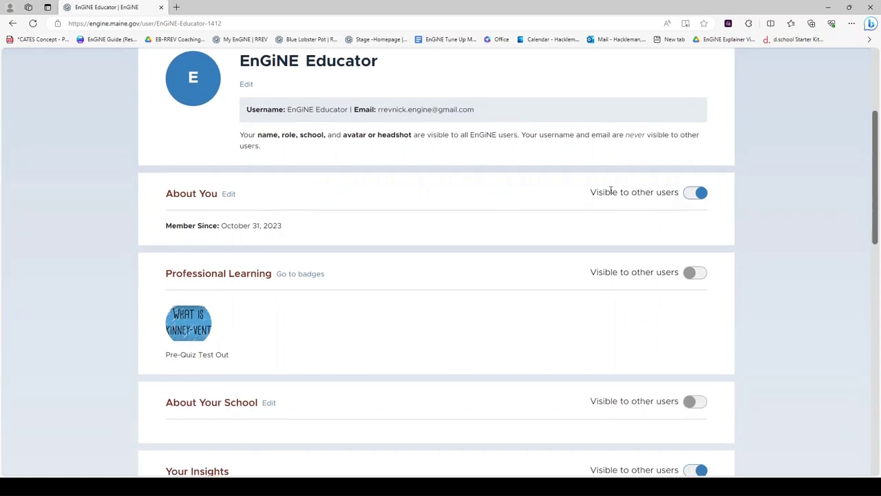
Switch the About You section's visibility to other users off and back on
{"action": "left_click", "coordinate": [701, 197]}
{"action": "left_click", "coordinate": [689, 196]}
Open the About You details for editing, view the available Topics of interest, and save the profile
{"action": "left_click", "coordinate": [229, 196]}
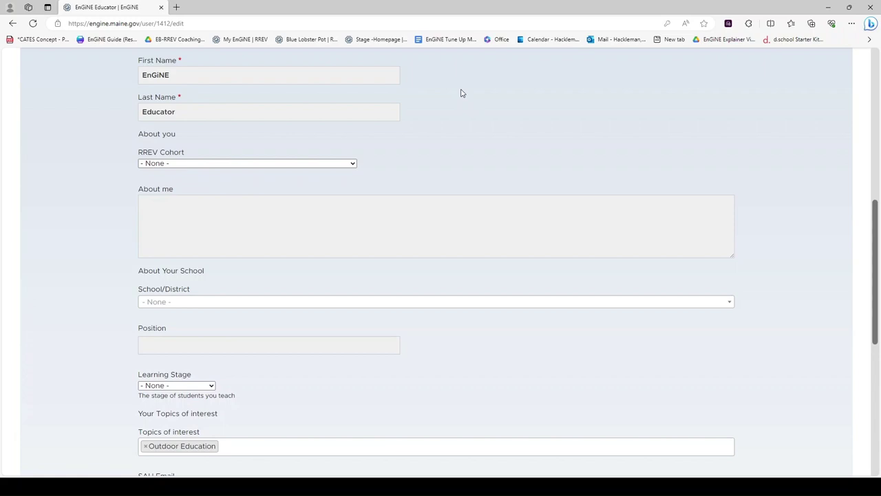
{"action": "scroll", "coordinate": [462, 93], "scroll_direction": "down", "scroll_amount": 3}
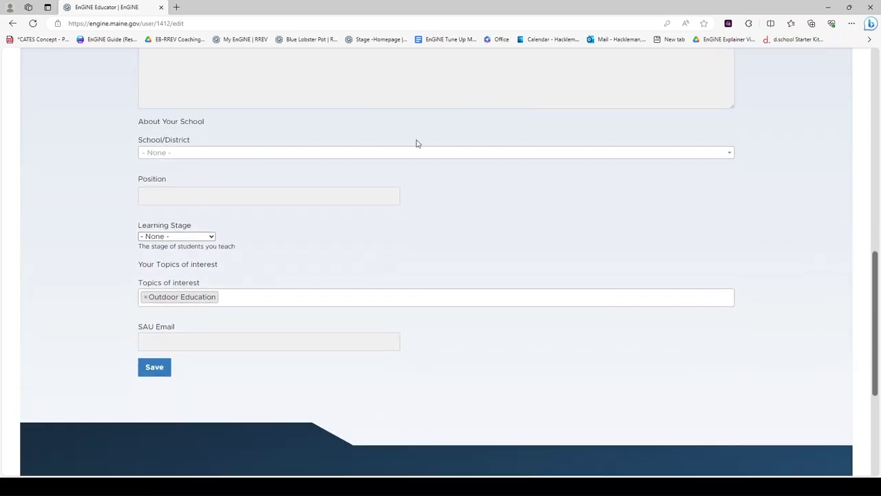
{"action": "left_click", "coordinate": [267, 299]}
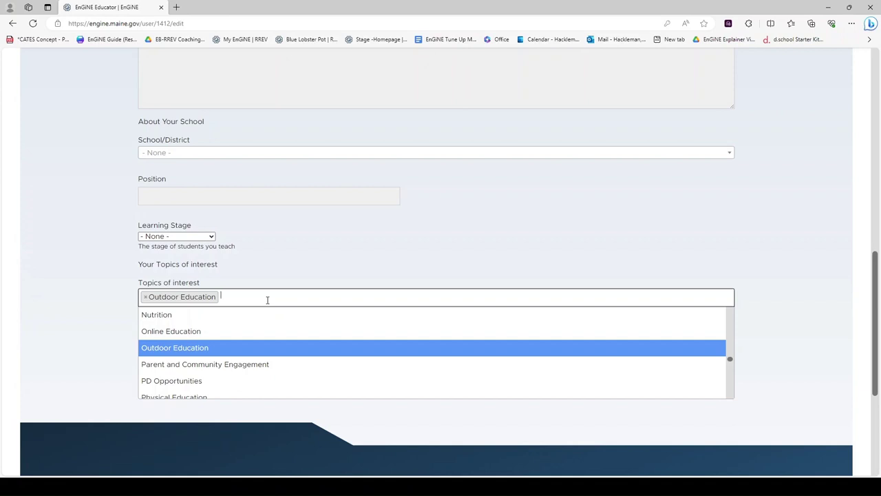
{"action": "left_click", "coordinate": [307, 298]}
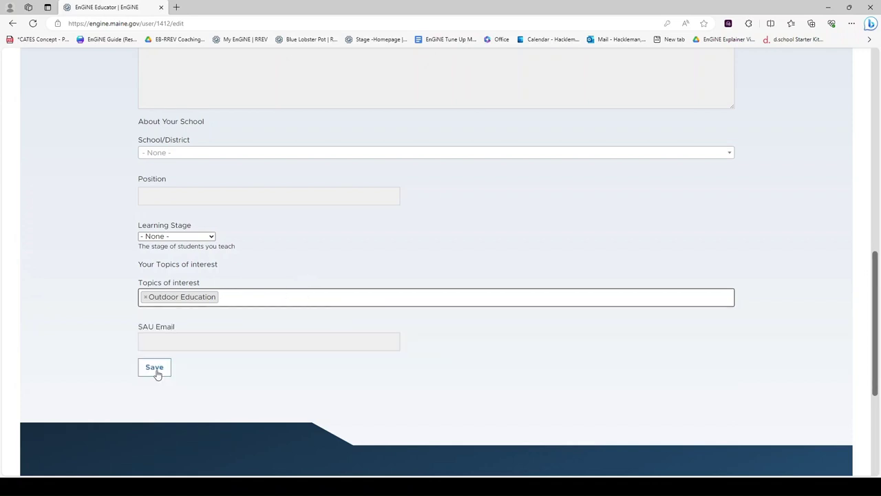
{"action": "left_click", "coordinate": [155, 369]}
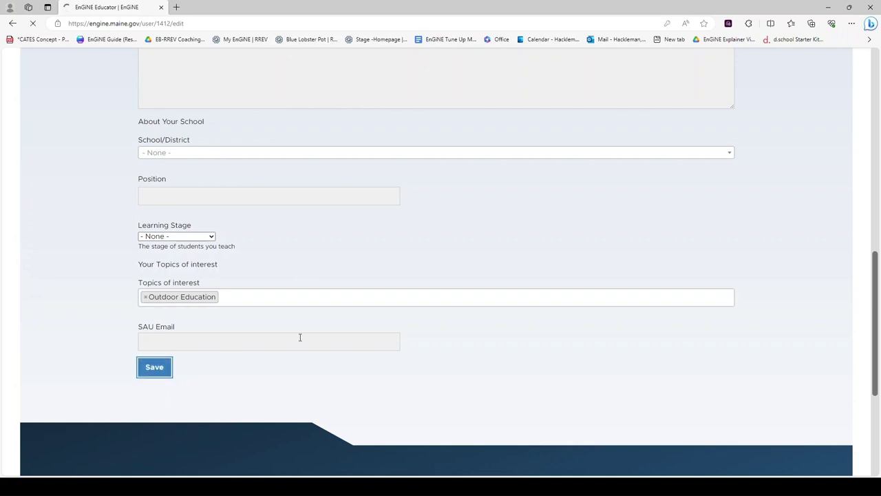
Examine the profile's sections from About You to Your Strengths, including each section's visibility setting
{"action": "scroll", "coordinate": [118, 329], "scroll_direction": "down", "scroll_amount": 1}
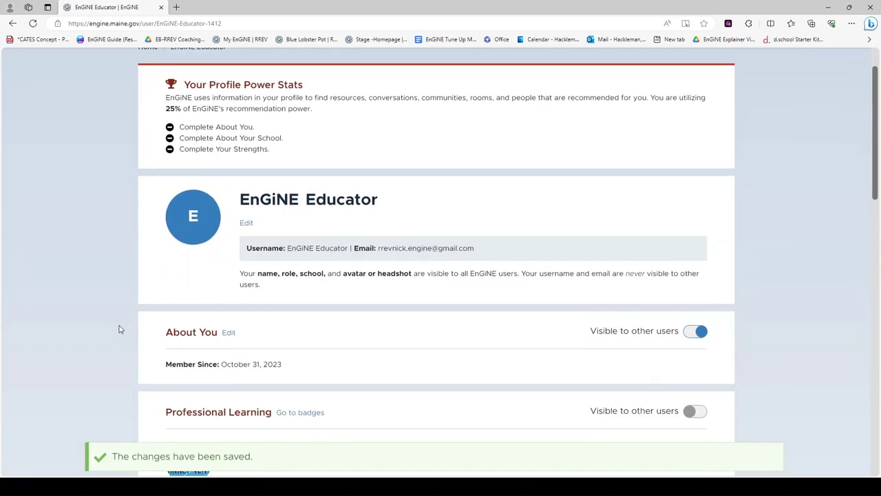
{"action": "scroll", "coordinate": [118, 330], "scroll_direction": "down", "scroll_amount": 4}
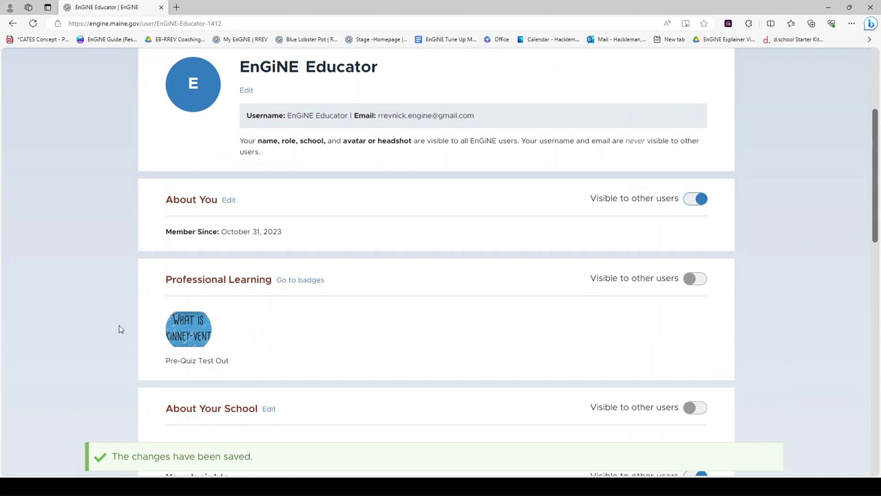
{"action": "scroll", "coordinate": [118, 329], "scroll_direction": "down", "scroll_amount": 1}
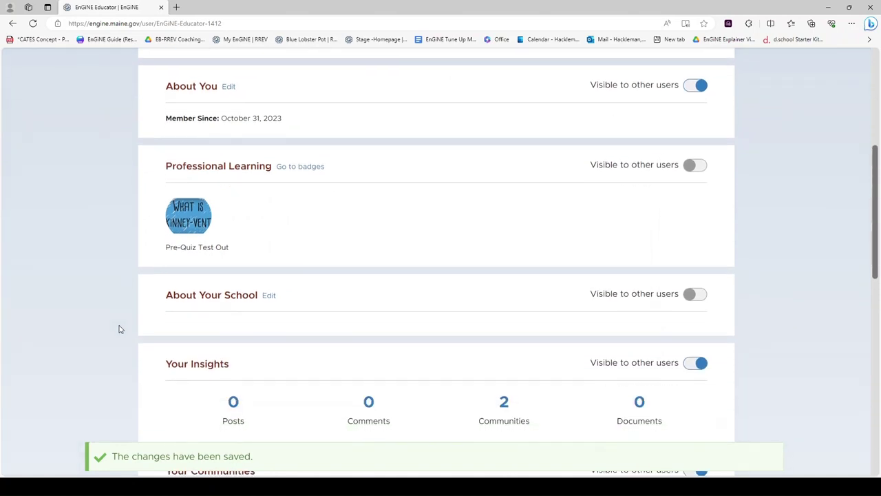
{"action": "scroll", "coordinate": [118, 329], "scroll_direction": "down", "scroll_amount": 2}
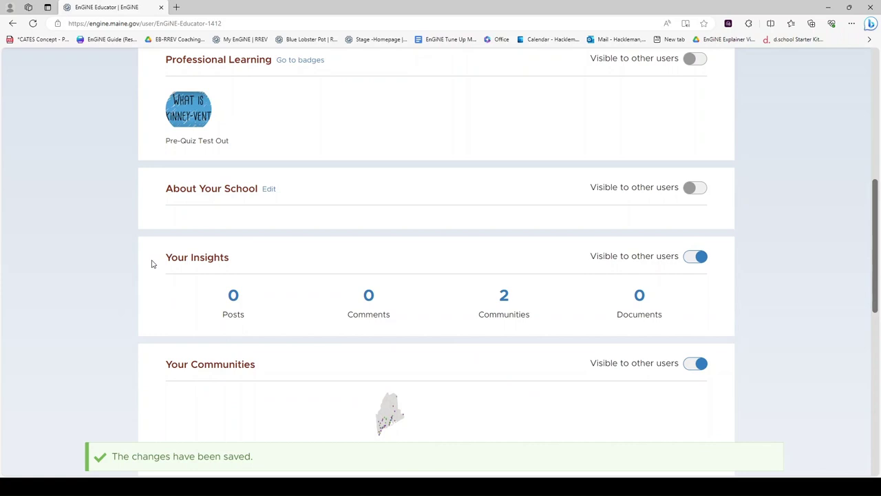
{"action": "scroll", "coordinate": [153, 264], "scroll_direction": "down", "scroll_amount": 2}
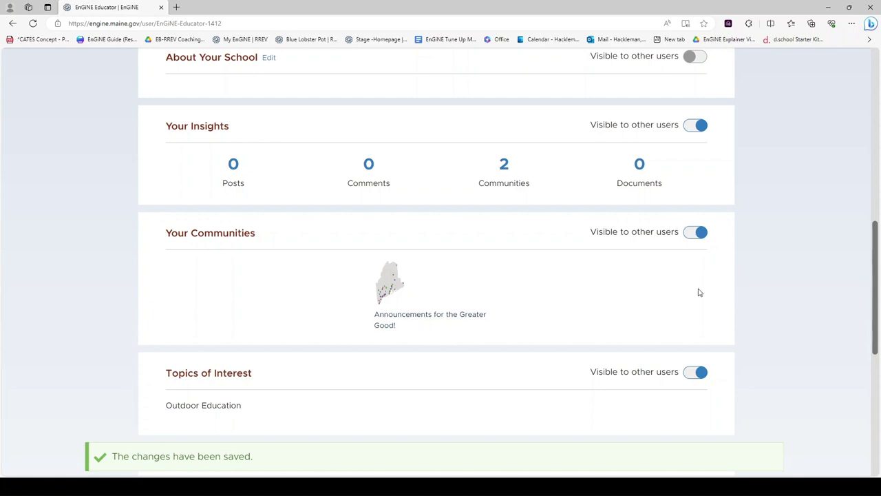
{"action": "scroll", "coordinate": [758, 269], "scroll_direction": "up", "scroll_amount": 2}
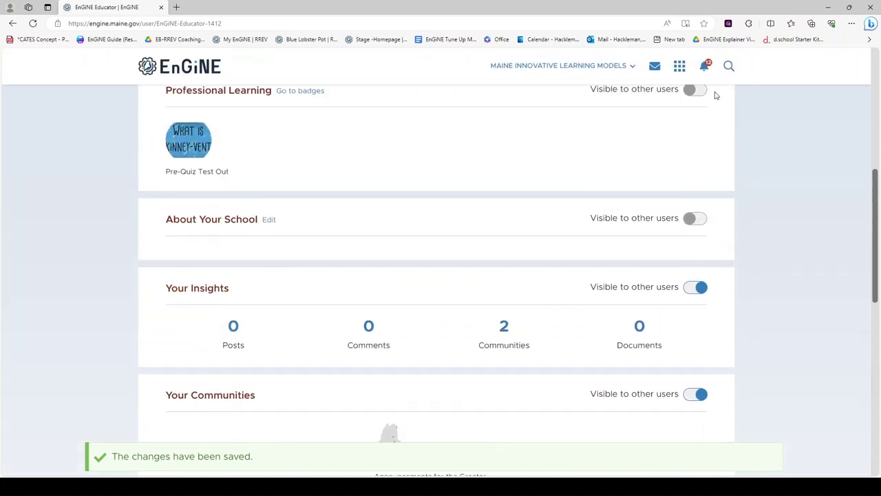
{"action": "left_click", "coordinate": [679, 69]}
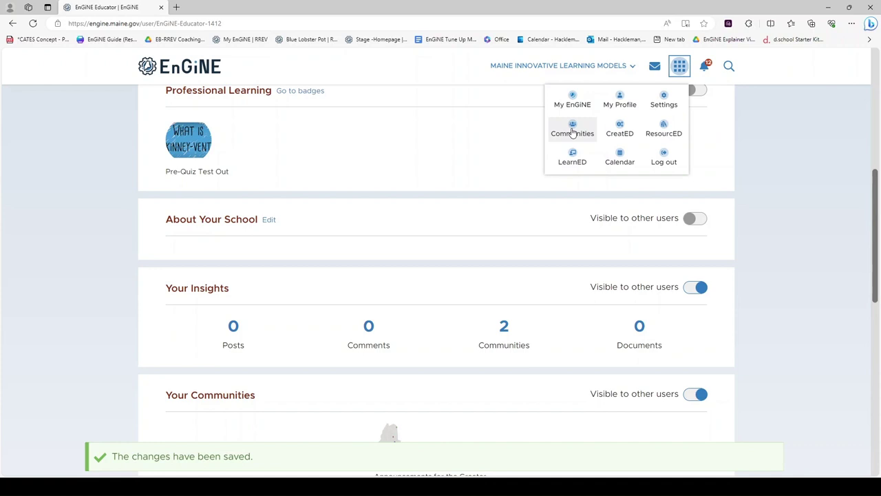
{"action": "scroll", "coordinate": [783, 253], "scroll_direction": "down", "scroll_amount": 5}
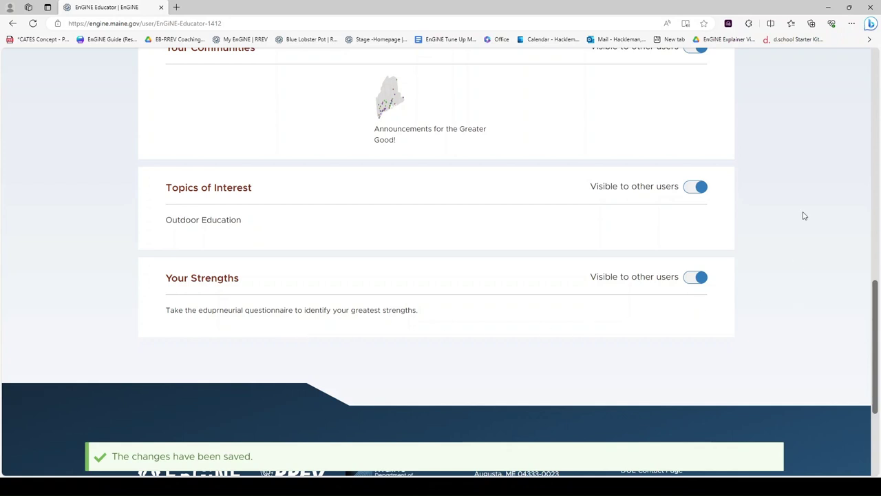
{"action": "scroll", "coordinate": [803, 214], "scroll_direction": "up", "scroll_amount": 5}
{"action": "scroll", "coordinate": [803, 215], "scroll_direction": "up", "scroll_amount": 2}
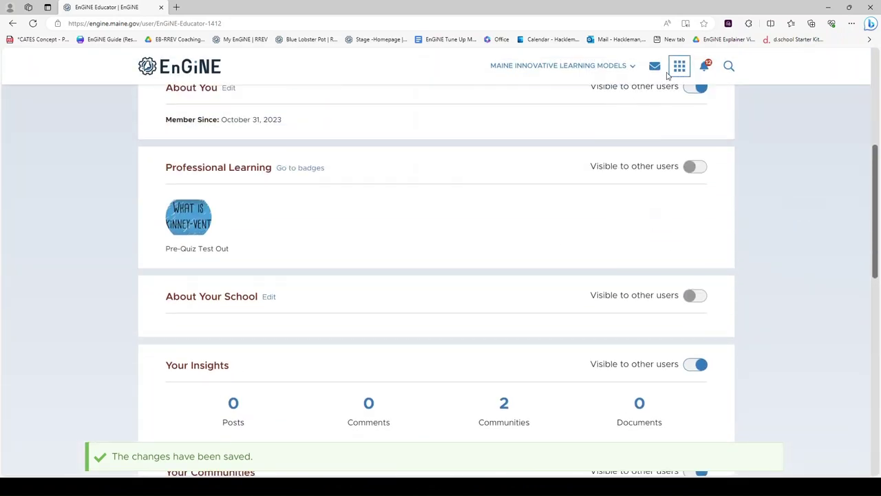
Return to the My EnGiNE dashboard and open the LearnED learning platform
{"action": "left_click", "coordinate": [681, 69]}
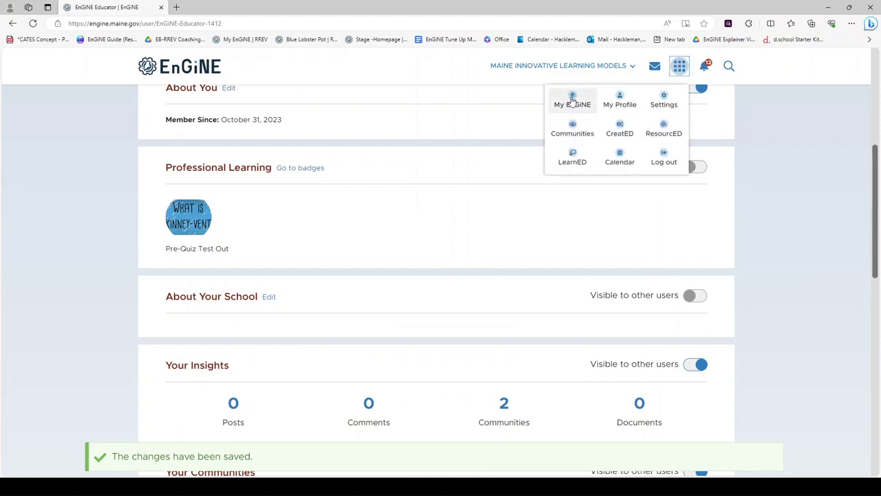
{"action": "left_click", "coordinate": [572, 102]}
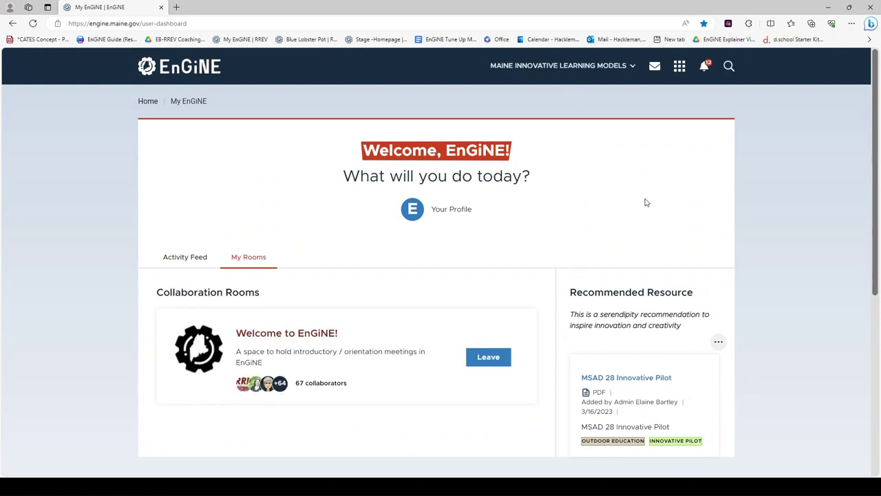
{"action": "left_click", "coordinate": [680, 67]}
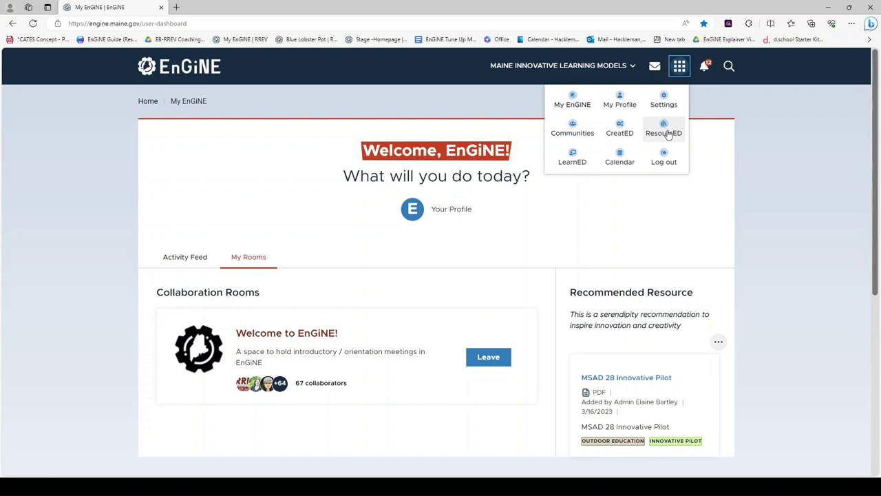
{"action": "left_click", "coordinate": [571, 162]}
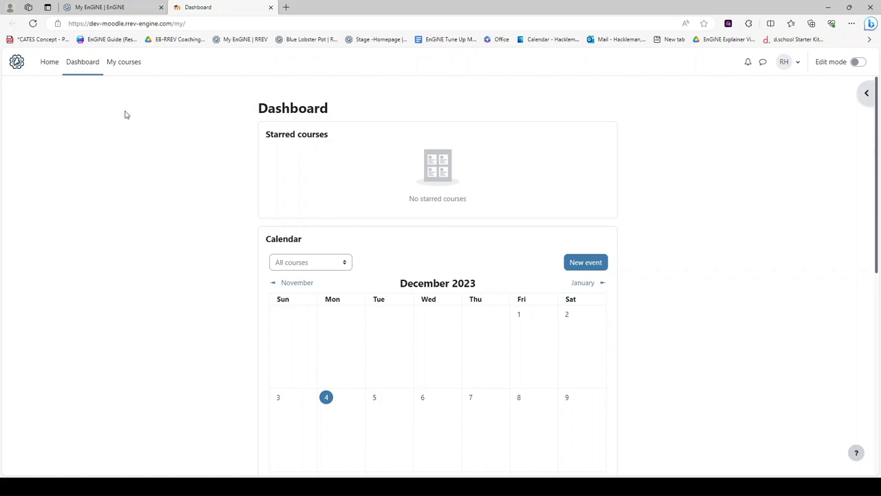
Open the My EnGiNE Resources folder in the Welcome to EnGiNE! course and view the EnGiNE Guide v2.10.24.23 PDF
{"action": "left_click", "coordinate": [125, 64]}
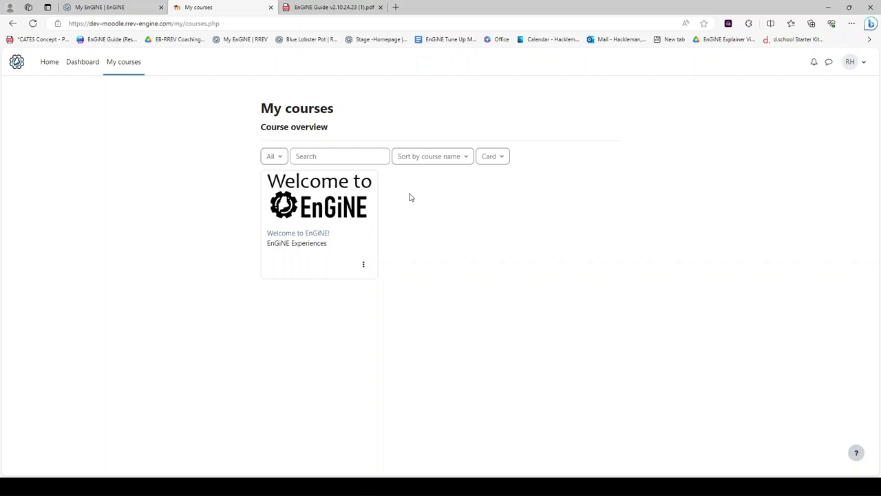
{"action": "left_click", "coordinate": [331, 206]}
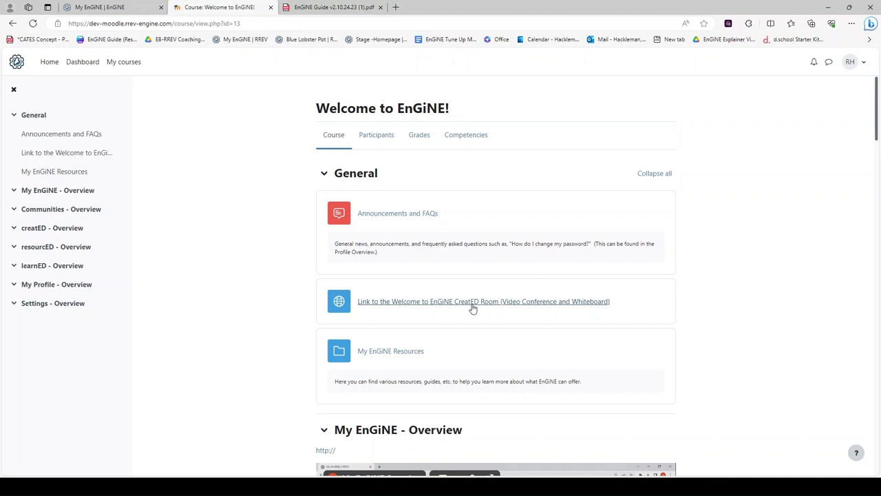
{"action": "left_click", "coordinate": [401, 356]}
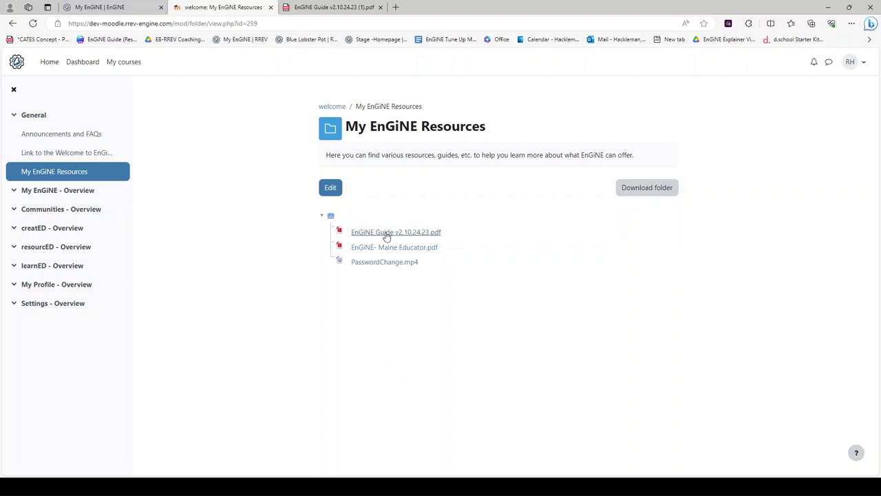
{"action": "left_click", "coordinate": [344, 10]}
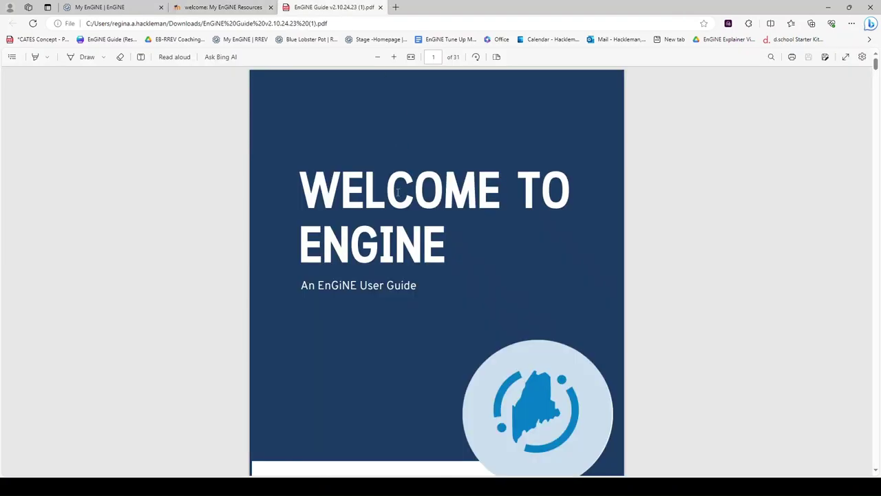
Examine the EnGiNE user guide from its cover through the toolbar page and the "Navigating EnGiNE" waffle page
{"action": "scroll", "coordinate": [397, 192], "scroll_direction": "down", "scroll_amount": 5}
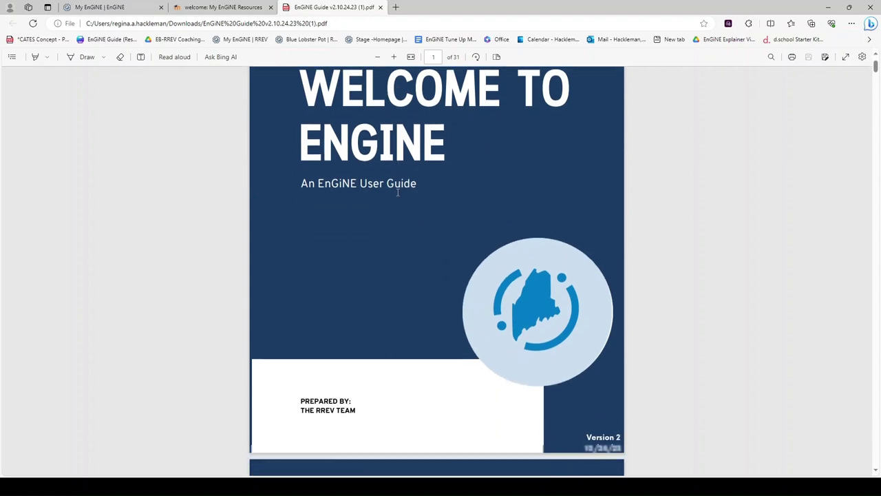
{"action": "scroll", "coordinate": [398, 192], "scroll_direction": "down", "scroll_amount": 10}
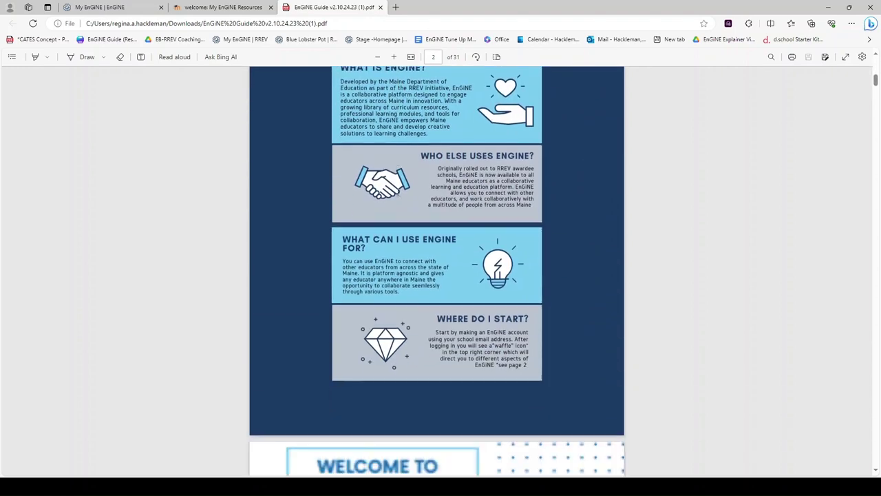
{"action": "scroll", "coordinate": [398, 192], "scroll_direction": "down", "scroll_amount": 10}
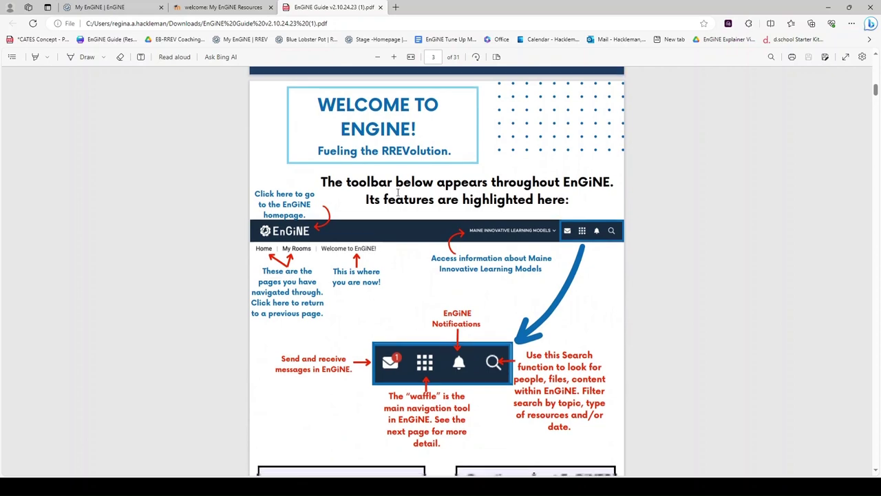
{"action": "scroll", "coordinate": [397, 192], "scroll_direction": "down", "scroll_amount": 3}
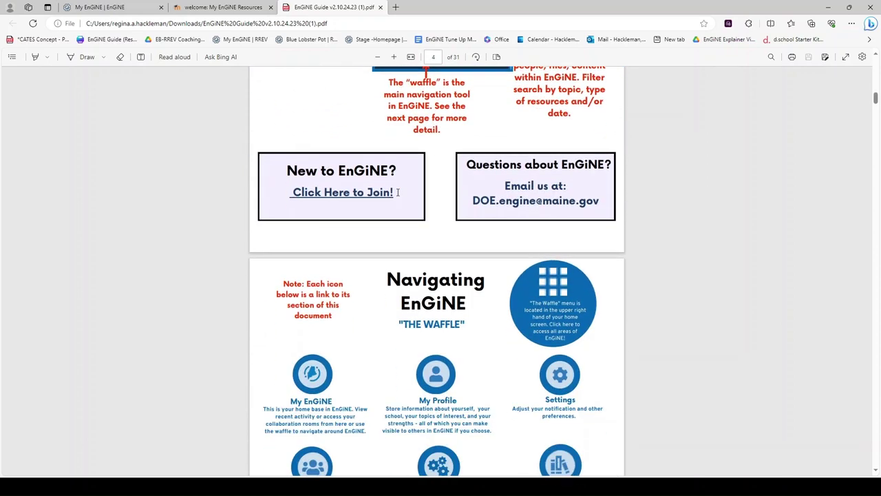
{"action": "scroll", "coordinate": [398, 192], "scroll_direction": "down", "scroll_amount": 13}
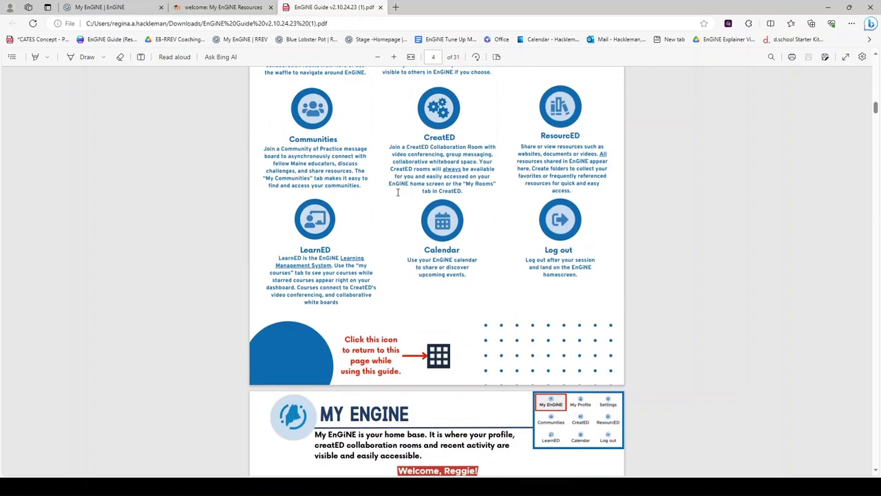
Return to the Welcome to EnGiNE! course page and review its General and overview video sections
{"action": "left_click", "coordinate": [228, 7]}
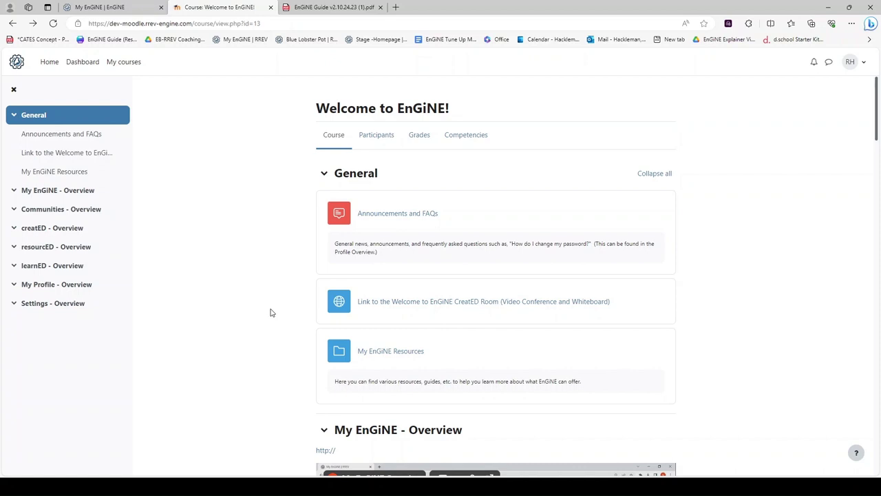
{"action": "scroll", "coordinate": [271, 313], "scroll_direction": "down", "scroll_amount": 3}
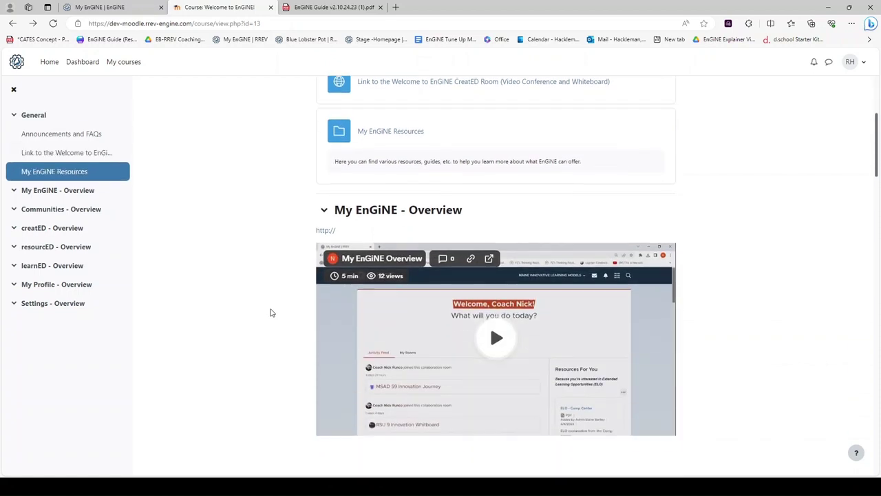
{"action": "scroll", "coordinate": [270, 313], "scroll_direction": "down", "scroll_amount": 2}
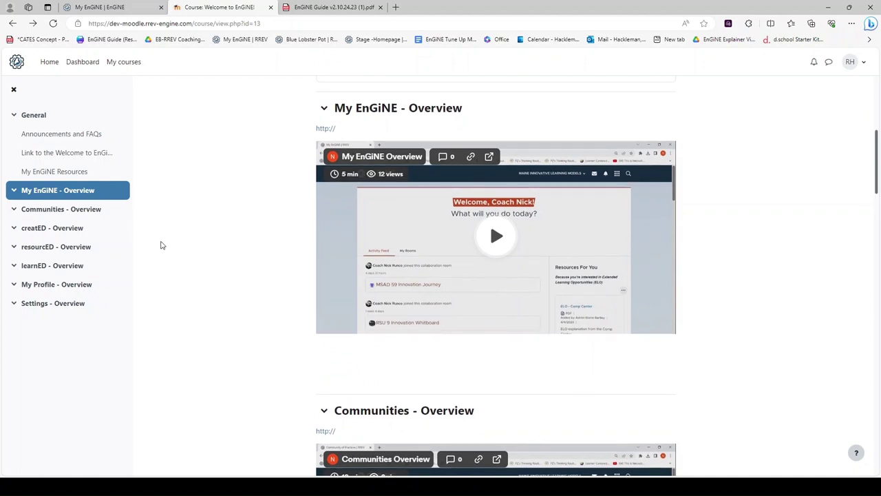
{"action": "scroll", "coordinate": [154, 92], "scroll_direction": "up", "scroll_amount": 5}
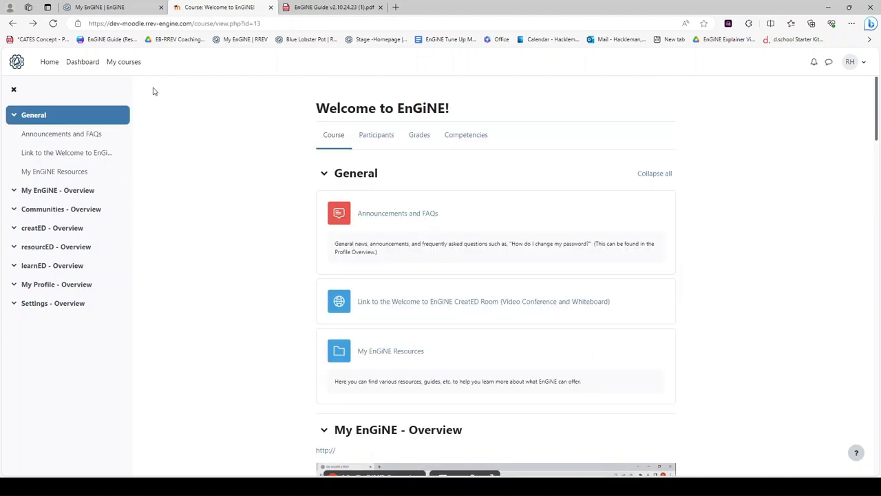